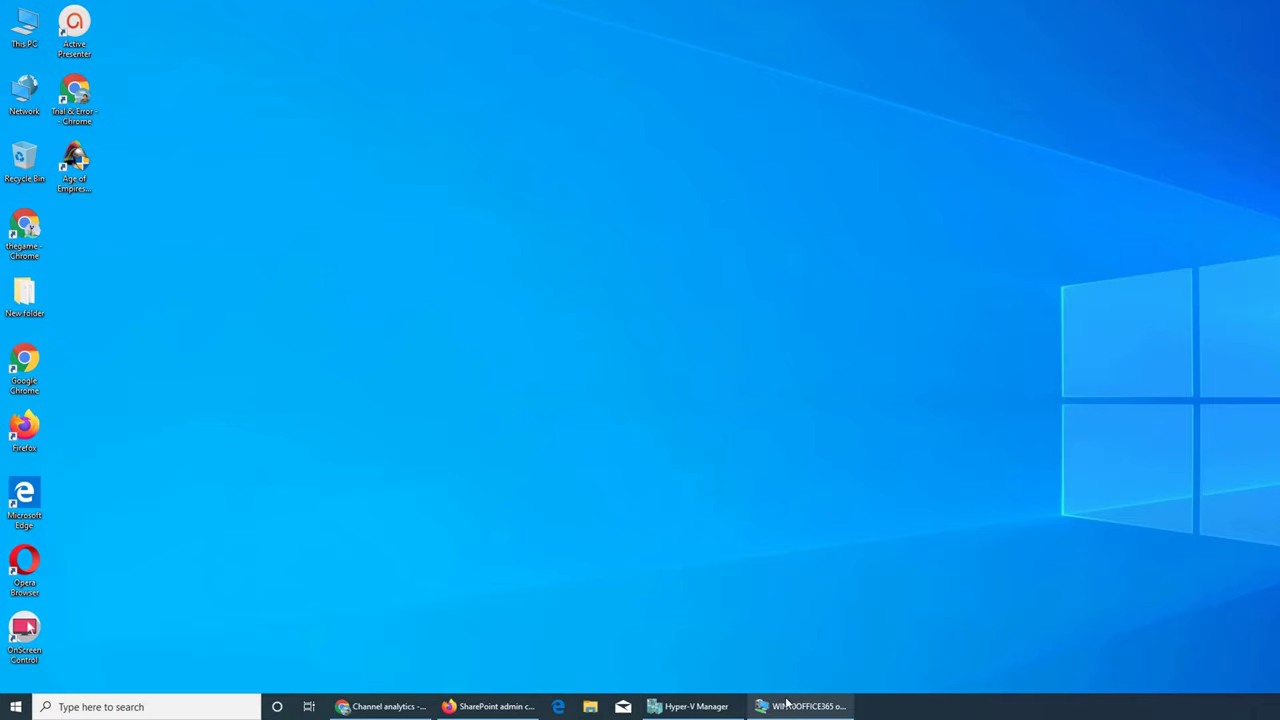
Open the WIN10OFFICE365 VM connection and bring up Firefox showing SharePoint admin More features.
{"action": "left_click", "coordinate": [790, 708]}
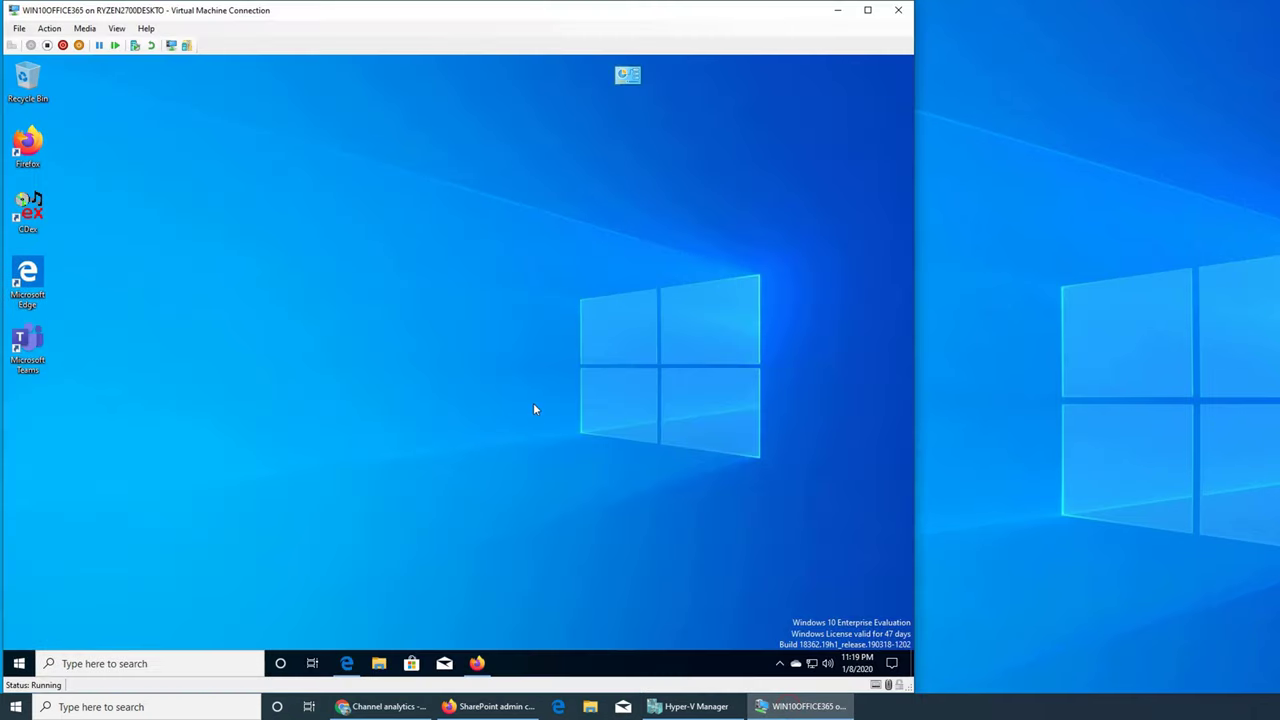
{"action": "left_click", "coordinate": [478, 665]}
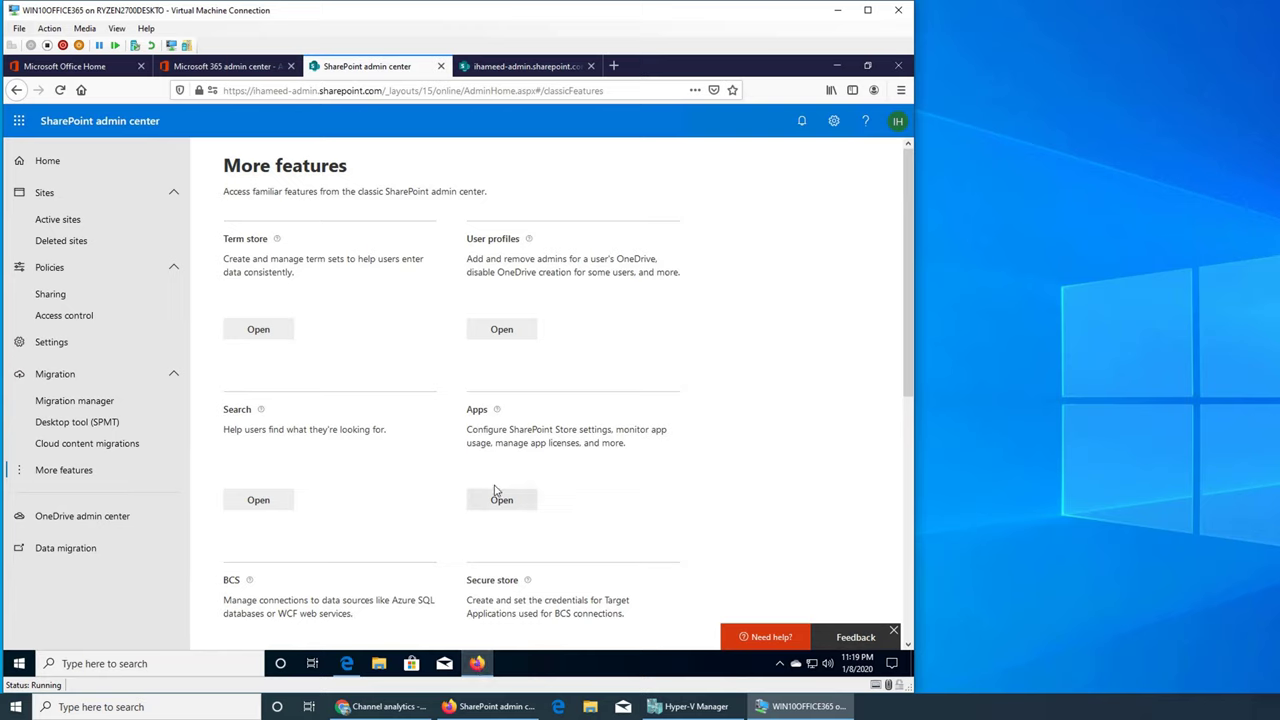
Close the fourth browser tab so only Office Home and SharePoint admin center remain.
{"action": "left_click", "coordinate": [591, 66]}
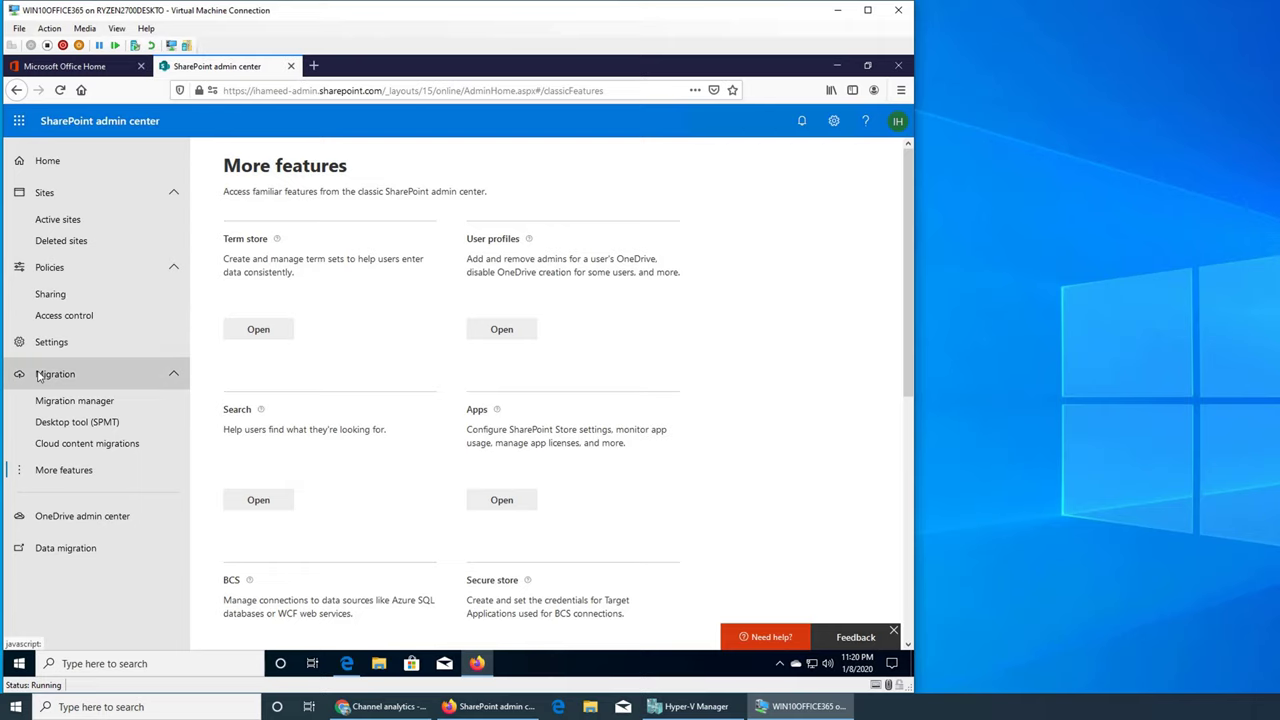
Go to Migration manager under Migration to see the overview and empty task list.
{"action": "left_click", "coordinate": [57, 400]}
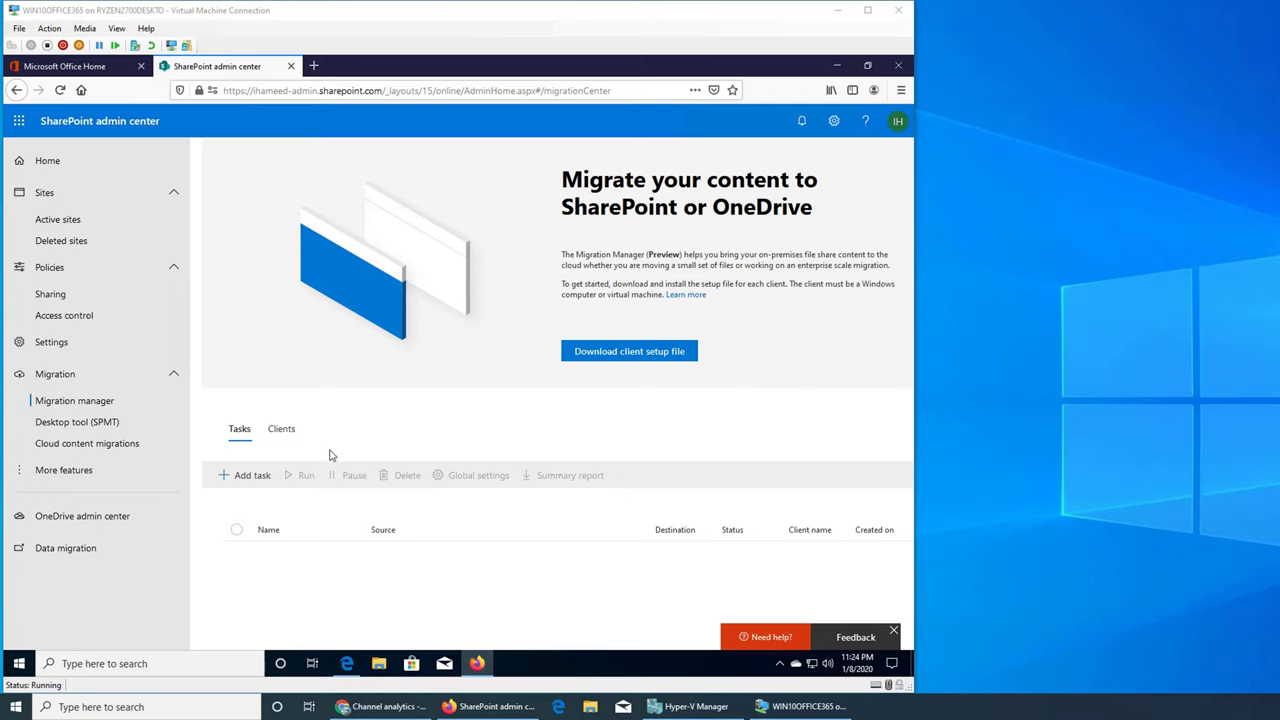
{"action": "left_click", "coordinate": [252, 476]}
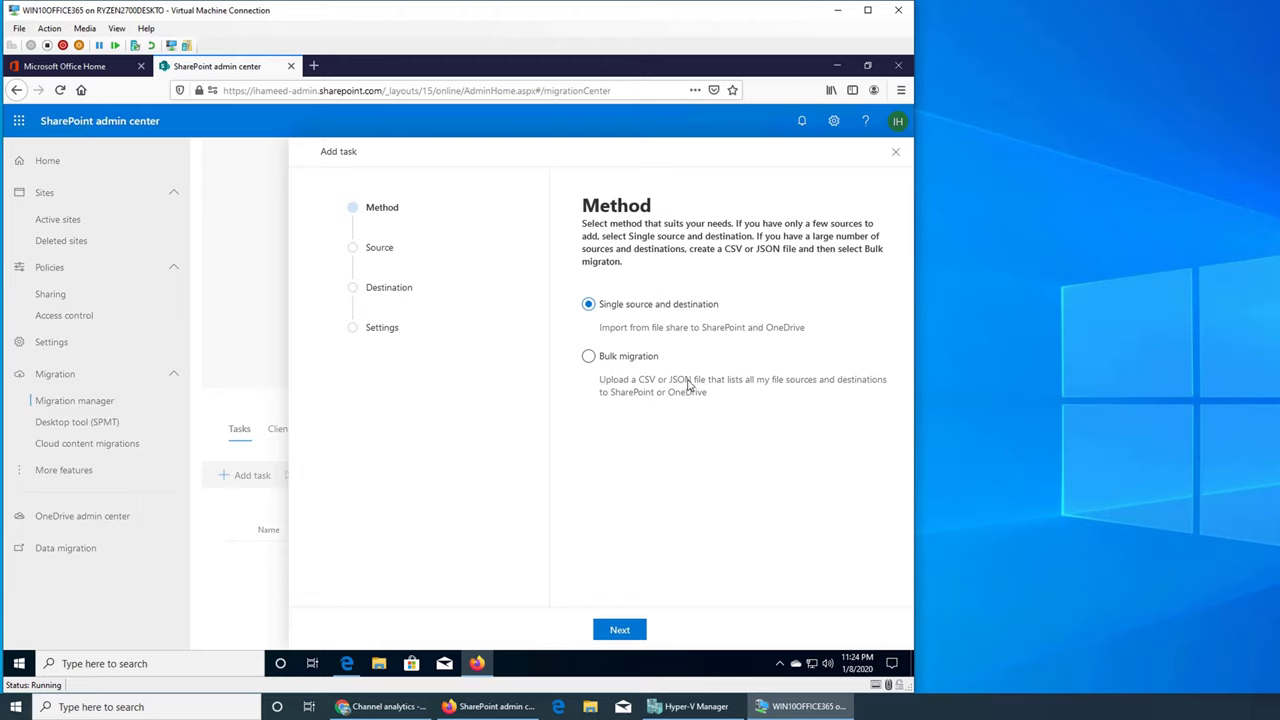
{"action": "left_click", "coordinate": [698, 388]}
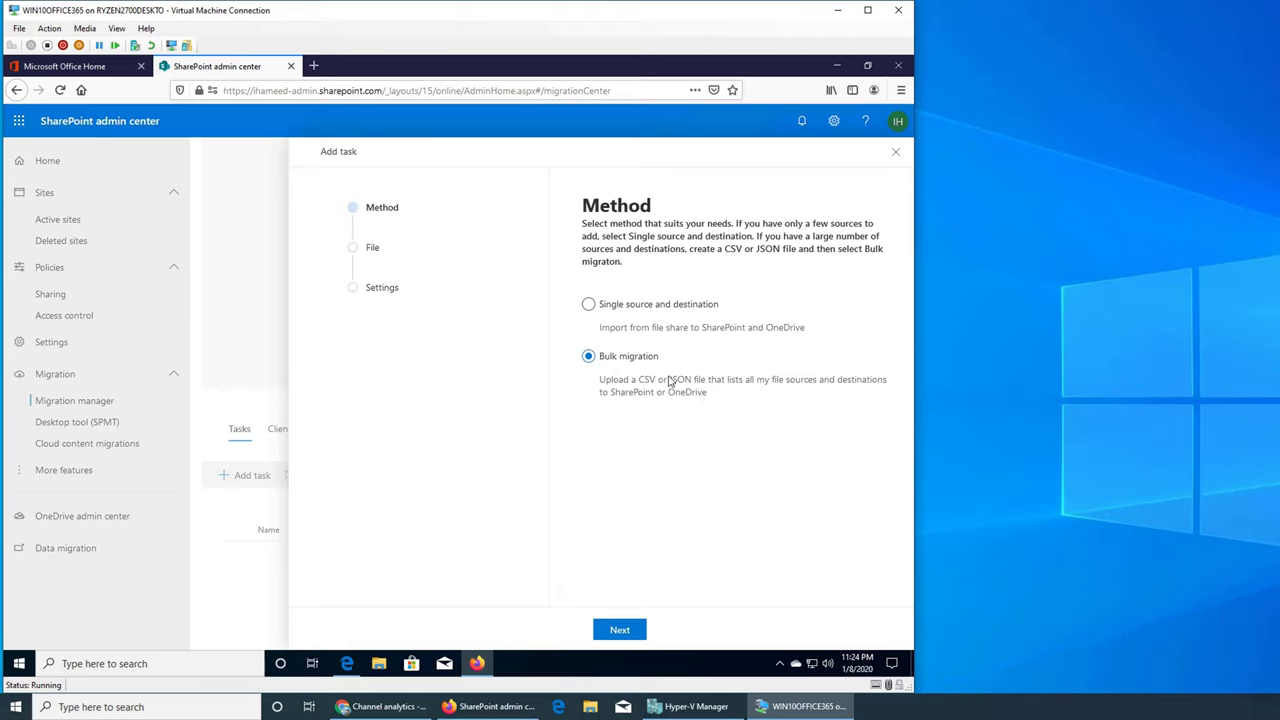
{"action": "left_click", "coordinate": [628, 307]}
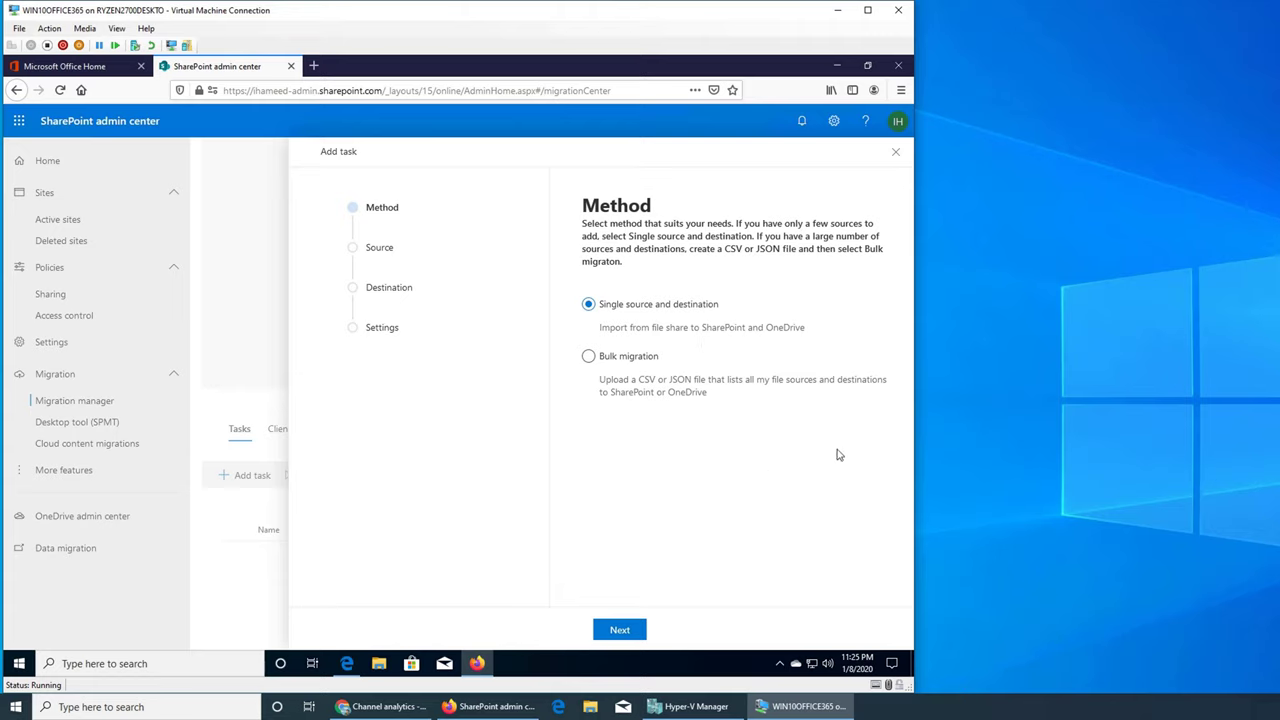
{"action": "left_click", "coordinate": [622, 632]}
{"action": "left_click", "coordinate": [648, 272]}
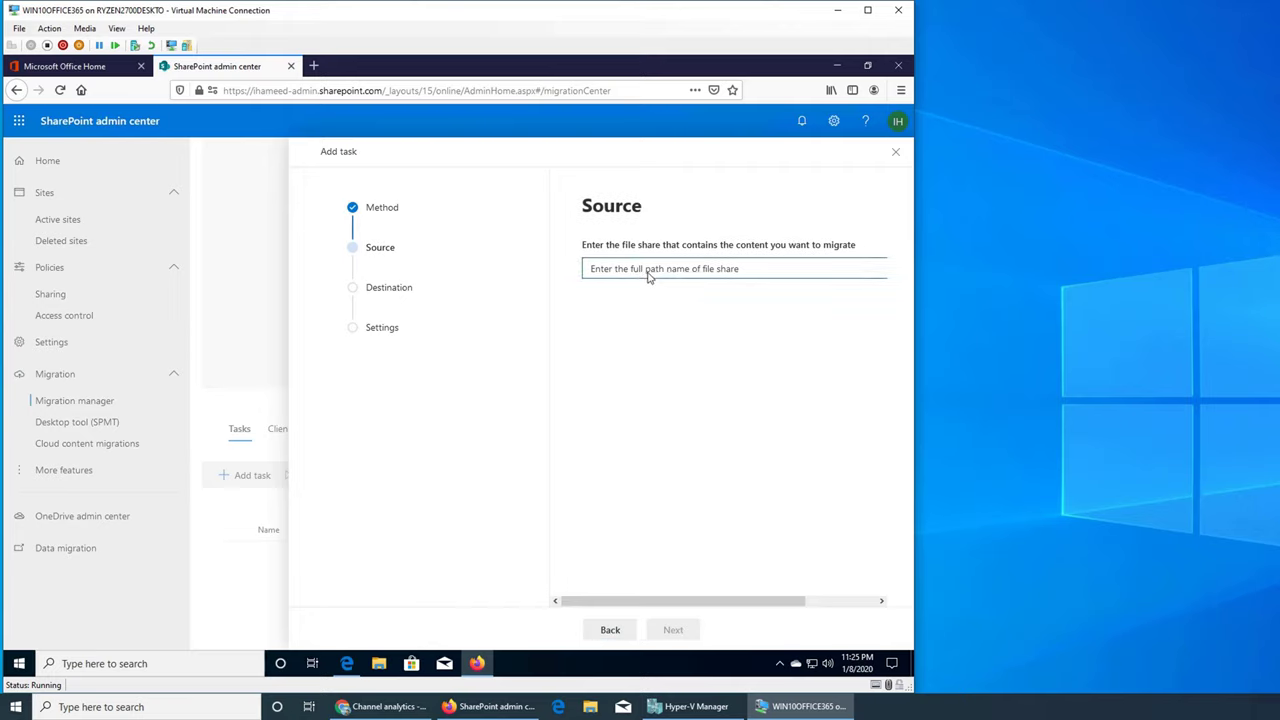
{"action": "type", "text": "\\\\"}
{"action": "left_click", "coordinate": [896, 153]}
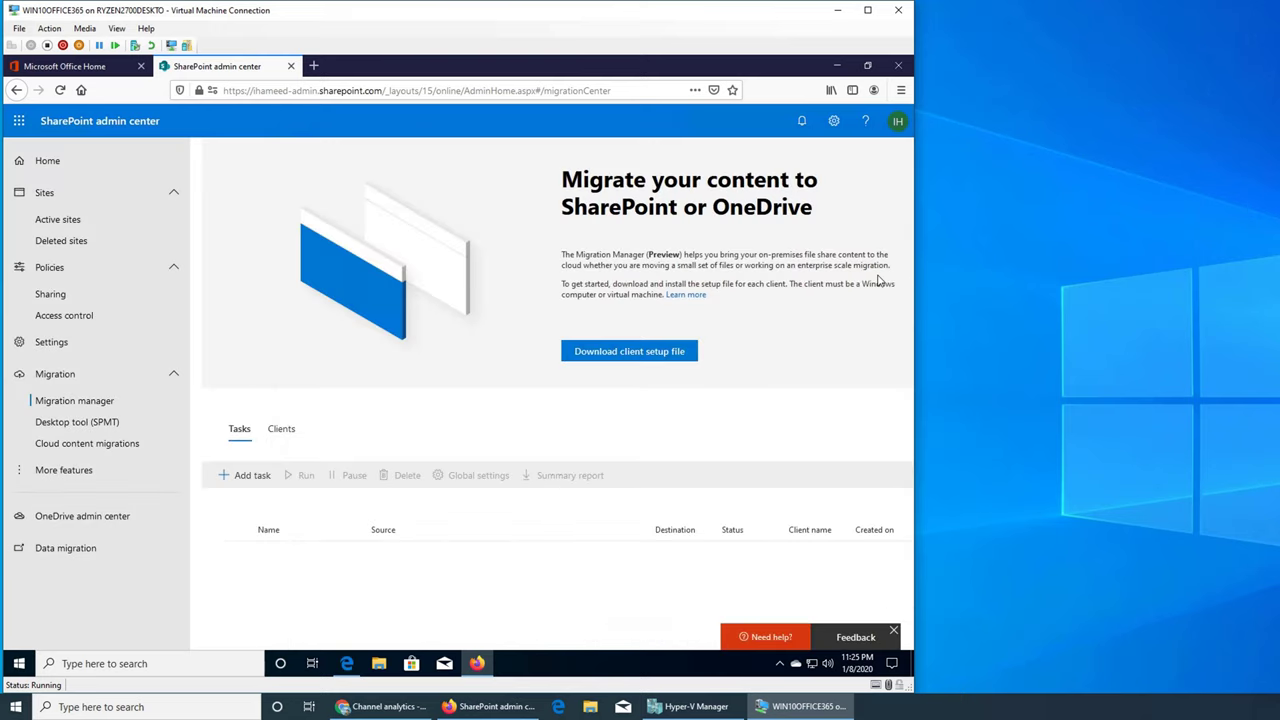
View the migration Clients list, open and cancel Add client, then go to Desktop tool (SPMT).
{"action": "left_click", "coordinate": [282, 430]}
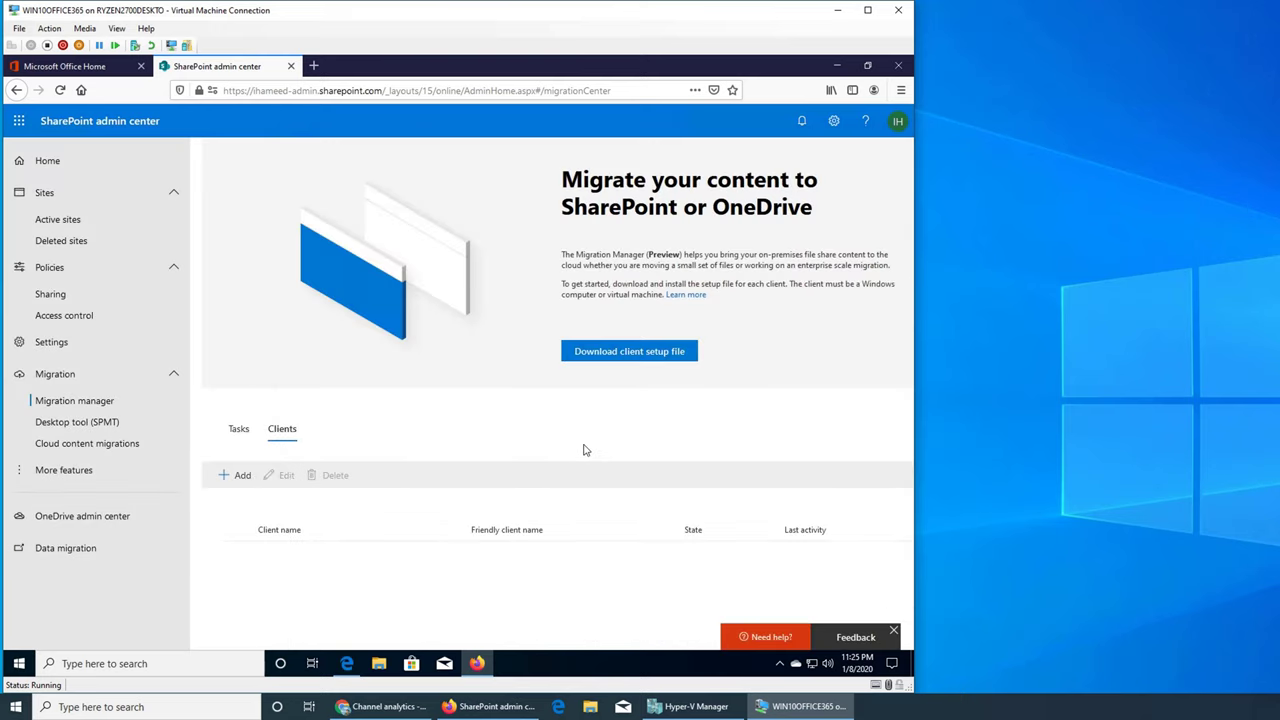
{"action": "left_click", "coordinate": [227, 480]}
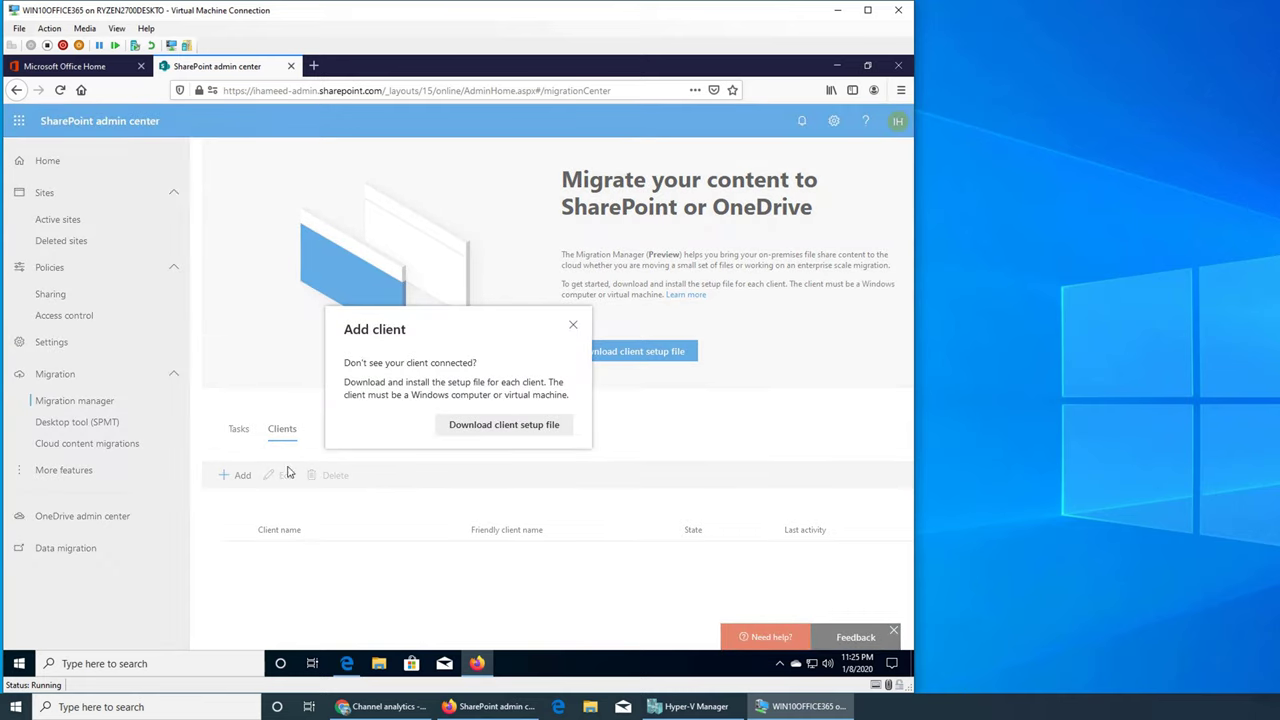
{"action": "left_click", "coordinate": [574, 326]}
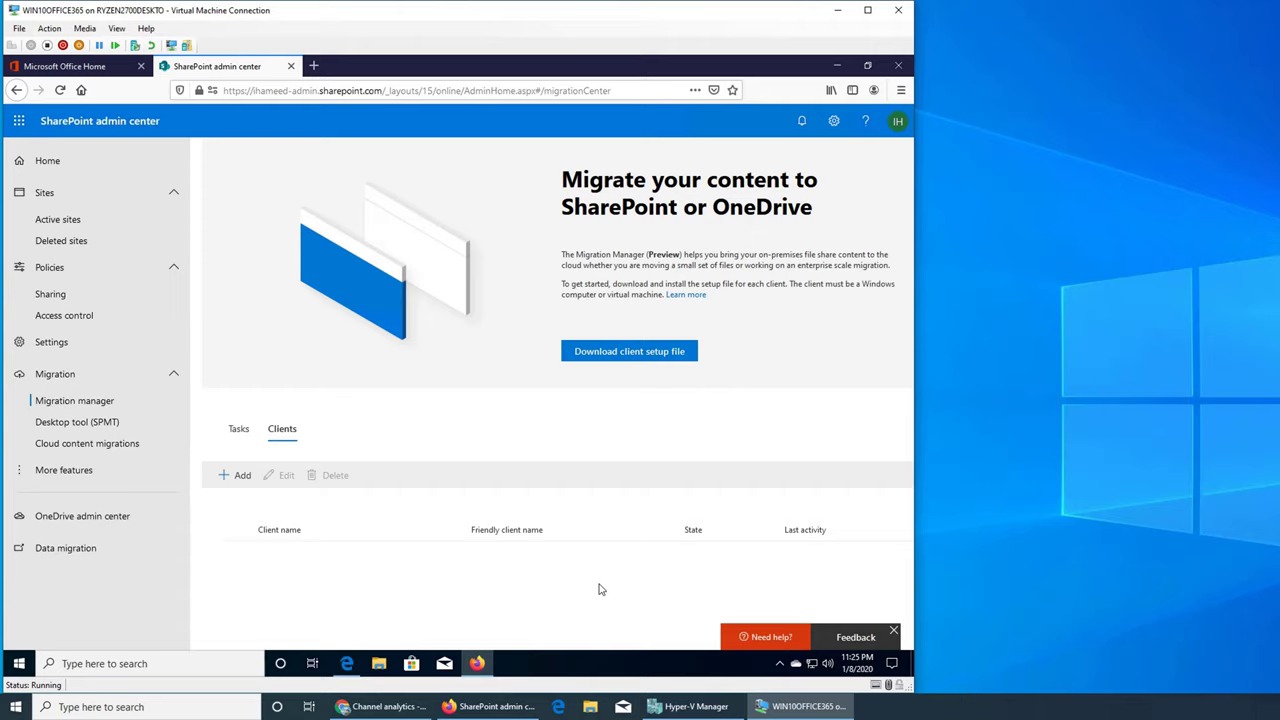
{"action": "left_click", "coordinate": [78, 421]}
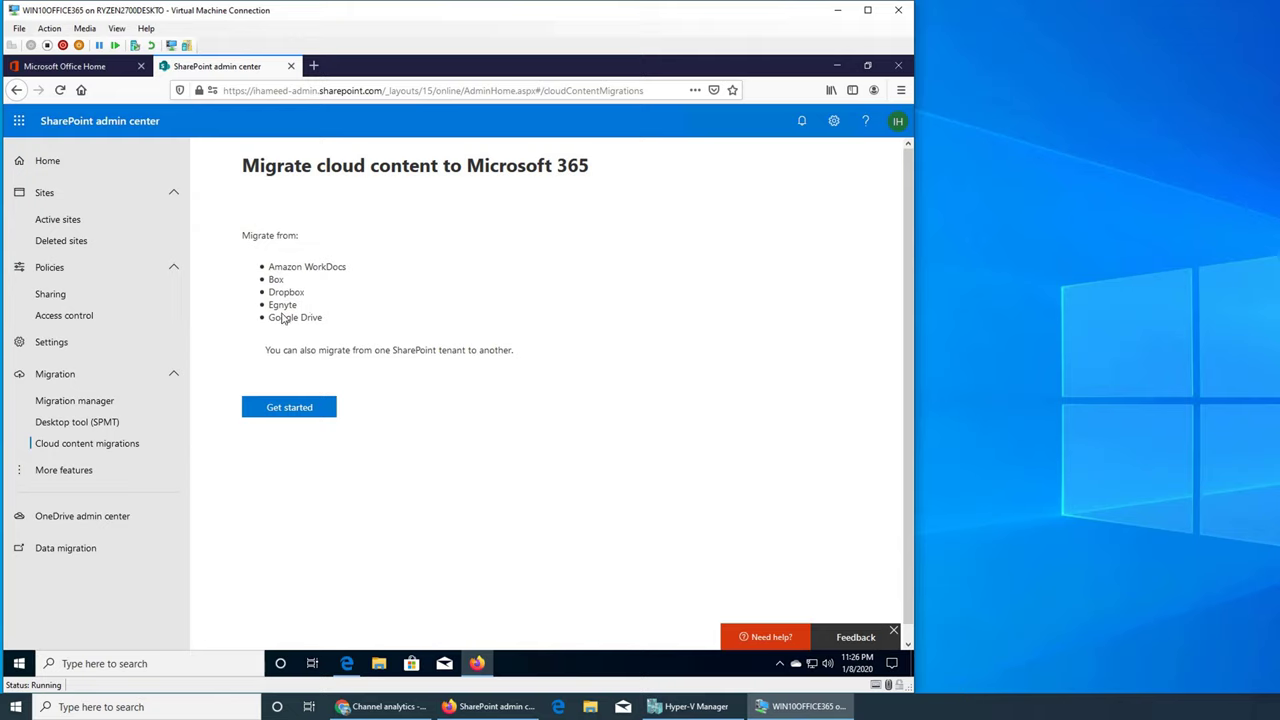
{"action": "left_click_drag", "start_coordinate": [277, 310], "coordinate": [312, 309]}
Start a Mover.io migration to reach its sign-in page, then return to the SharePoint admin tab.
{"action": "left_click", "coordinate": [284, 412]}
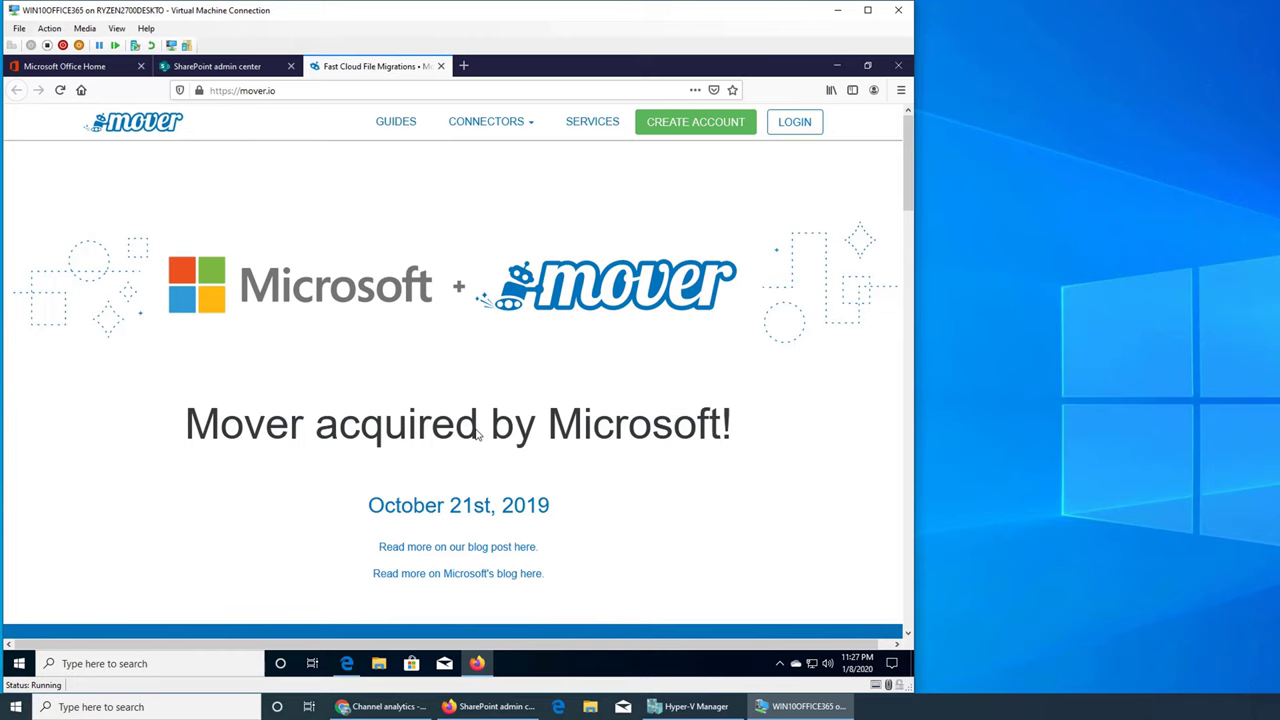
{"action": "scroll", "coordinate": [524, 364], "scroll_direction": "down", "scroll_amount": 5}
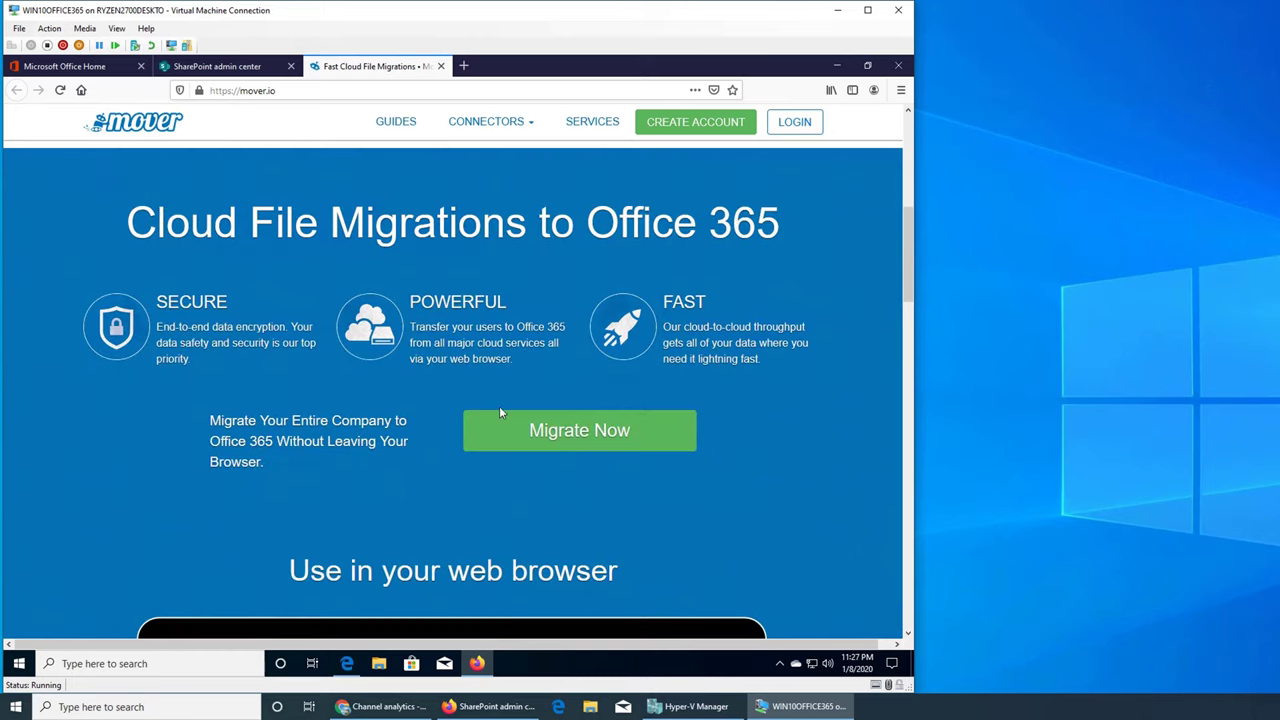
{"action": "scroll", "coordinate": [501, 412], "scroll_direction": "down", "scroll_amount": 3}
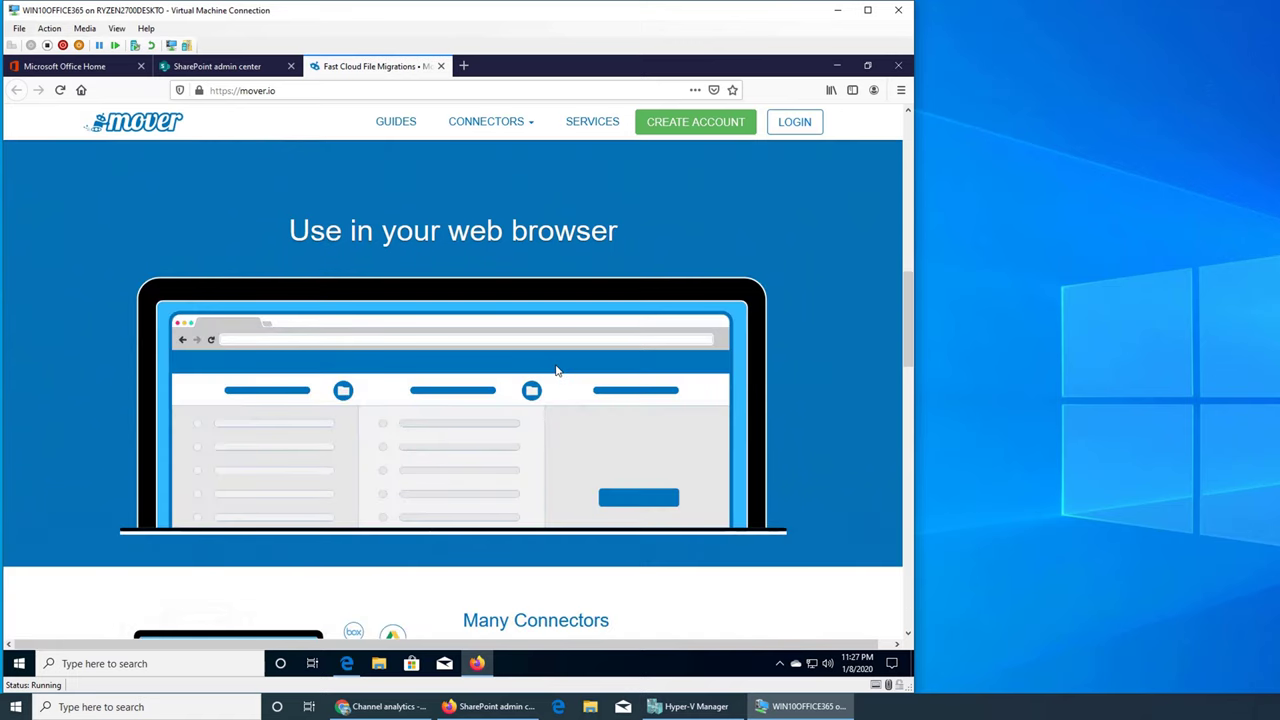
{"action": "scroll", "coordinate": [568, 306], "scroll_direction": "down", "scroll_amount": 3}
{"action": "scroll", "coordinate": [591, 335], "scroll_direction": "up", "scroll_amount": 6}
{"action": "left_click", "coordinate": [595, 428]}
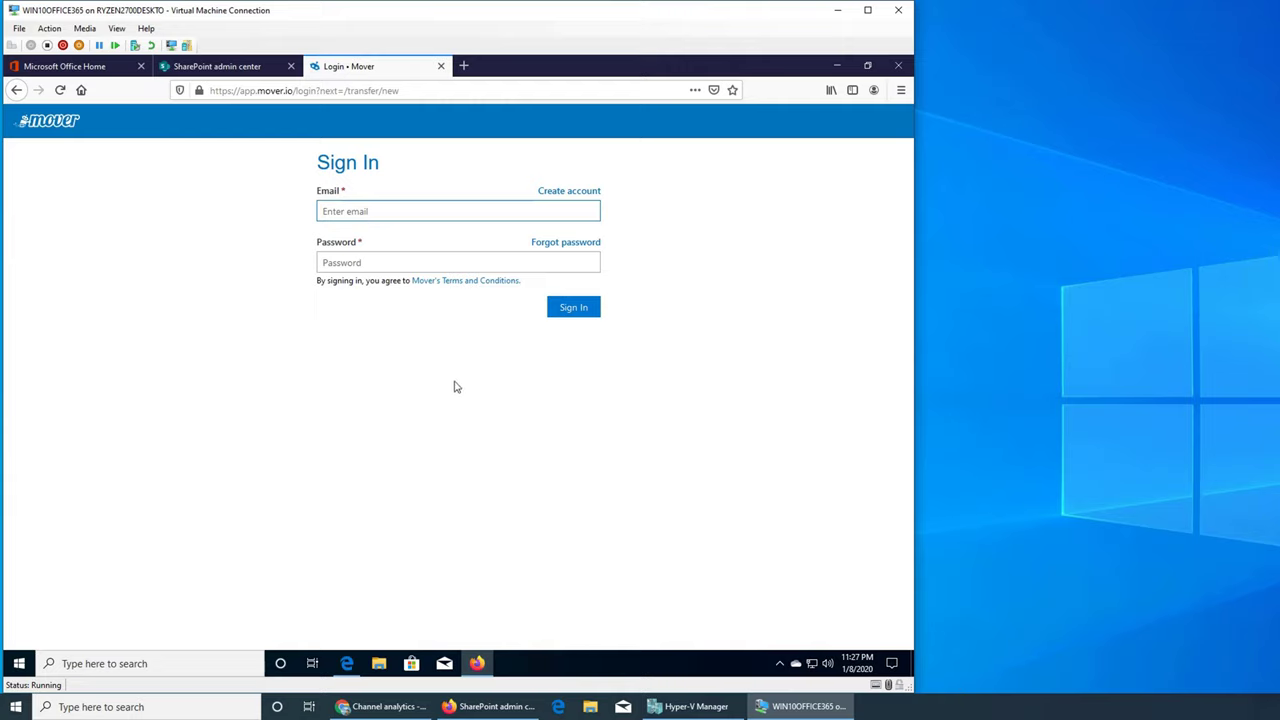
{"action": "left_click", "coordinate": [218, 66]}
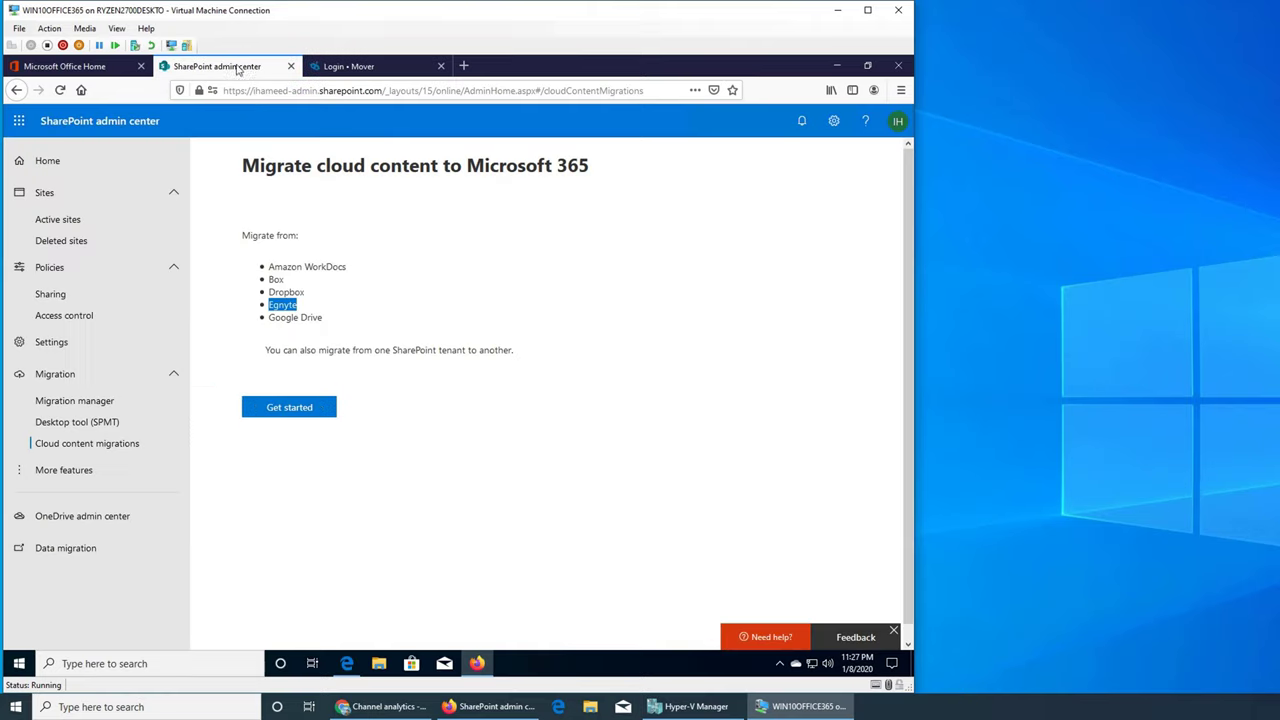
Deselect the Egnyte text and bring the Chrome window forward beside SharePoint admin center.
{"action": "left_click", "coordinate": [295, 330]}
{"action": "left_click", "coordinate": [367, 707]}
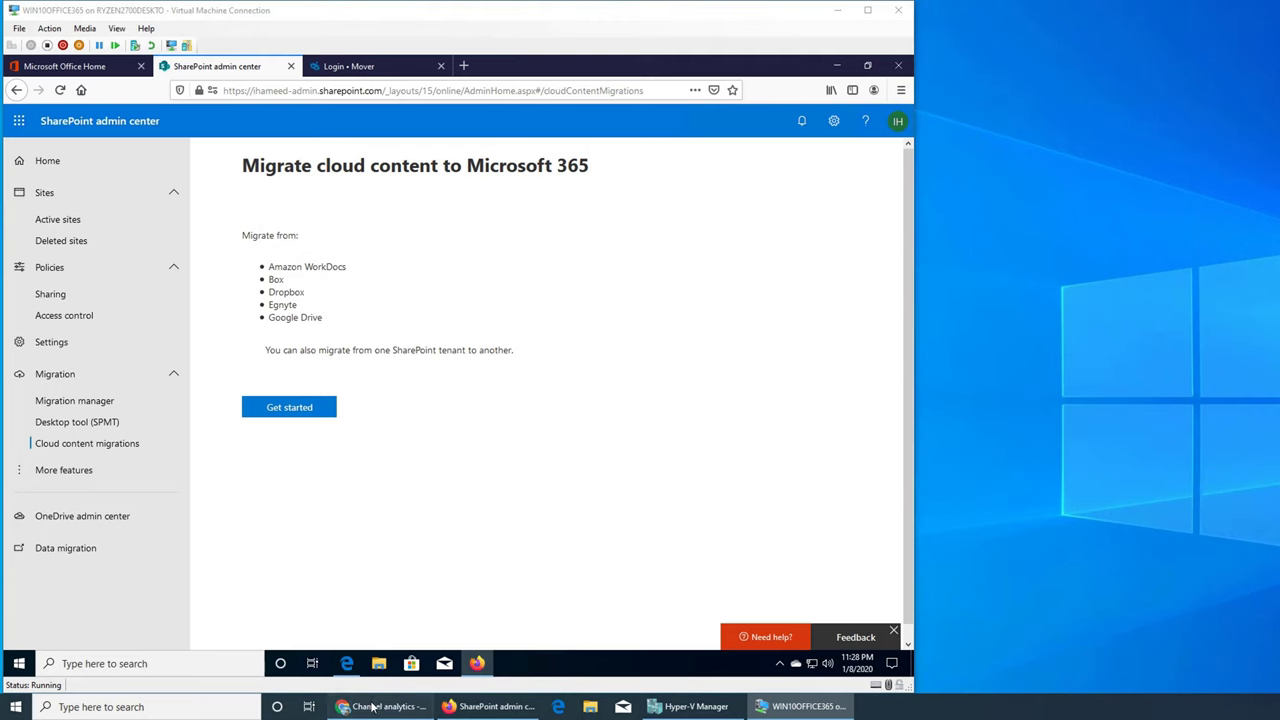
Search the web for 'google drive' and open the Google Drive result.
{"action": "left_click", "coordinate": [1098, 42]}
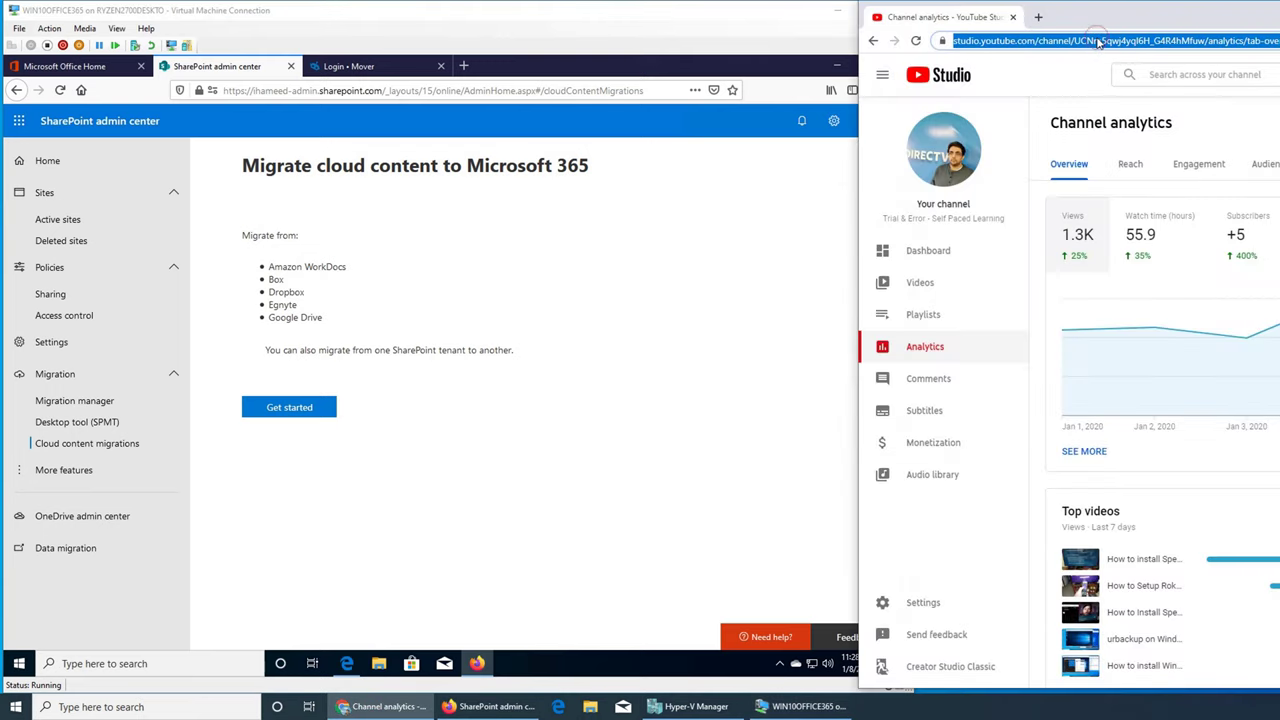
{"action": "type", "text": "google drive"}
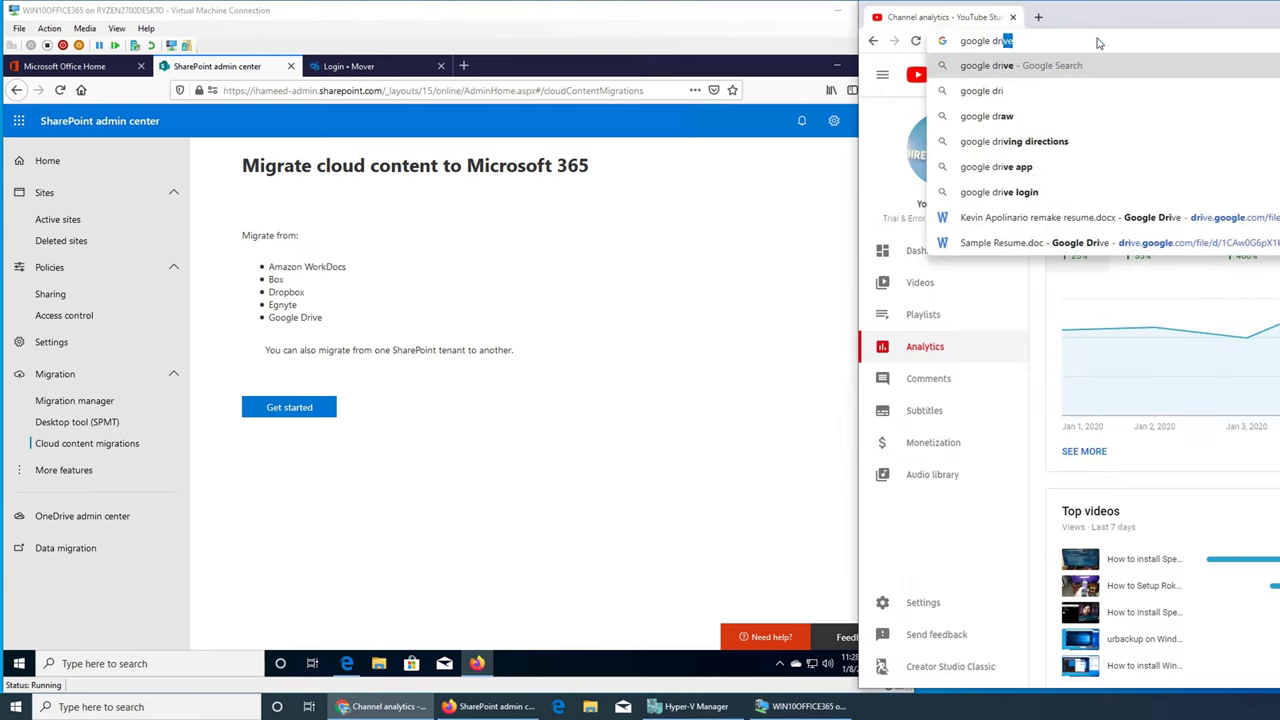
{"action": "key", "text": "Return"}
{"action": "left_click", "coordinate": [1074, 177]}
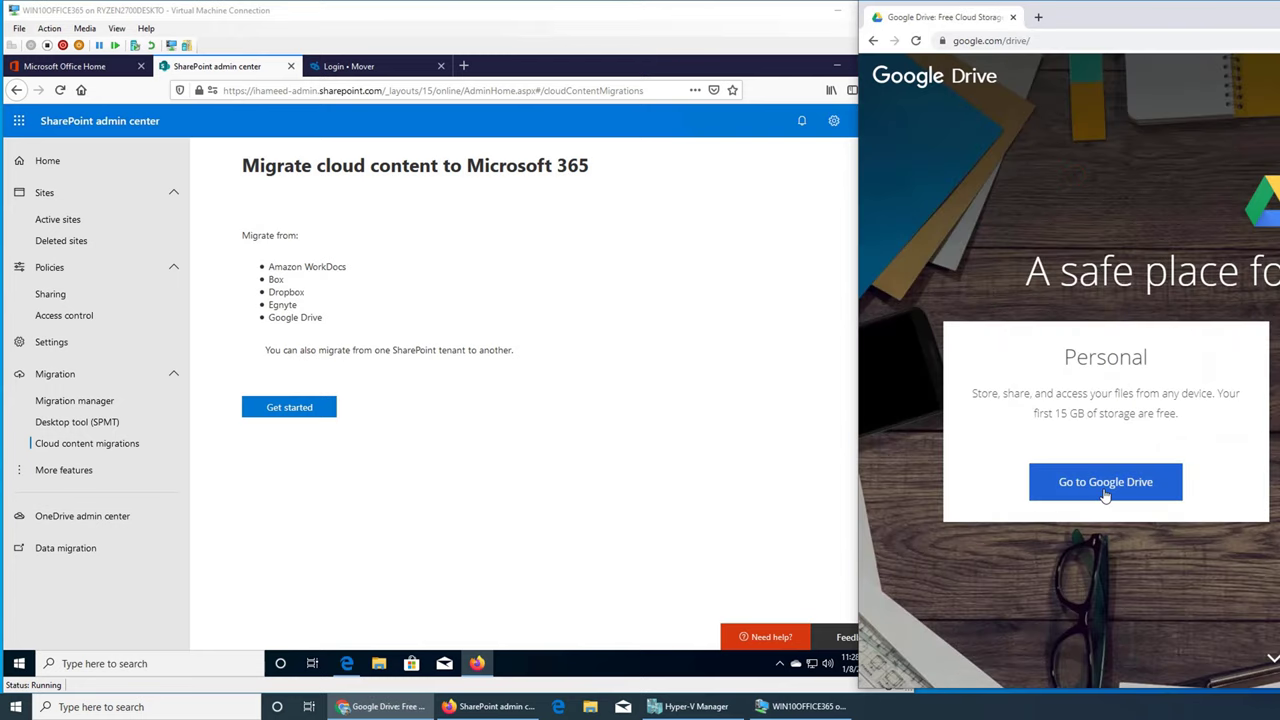
Browse My Drive, dismiss the notifications prompt, then return to the Drive landing page.
{"action": "left_click", "coordinate": [1105, 485]}
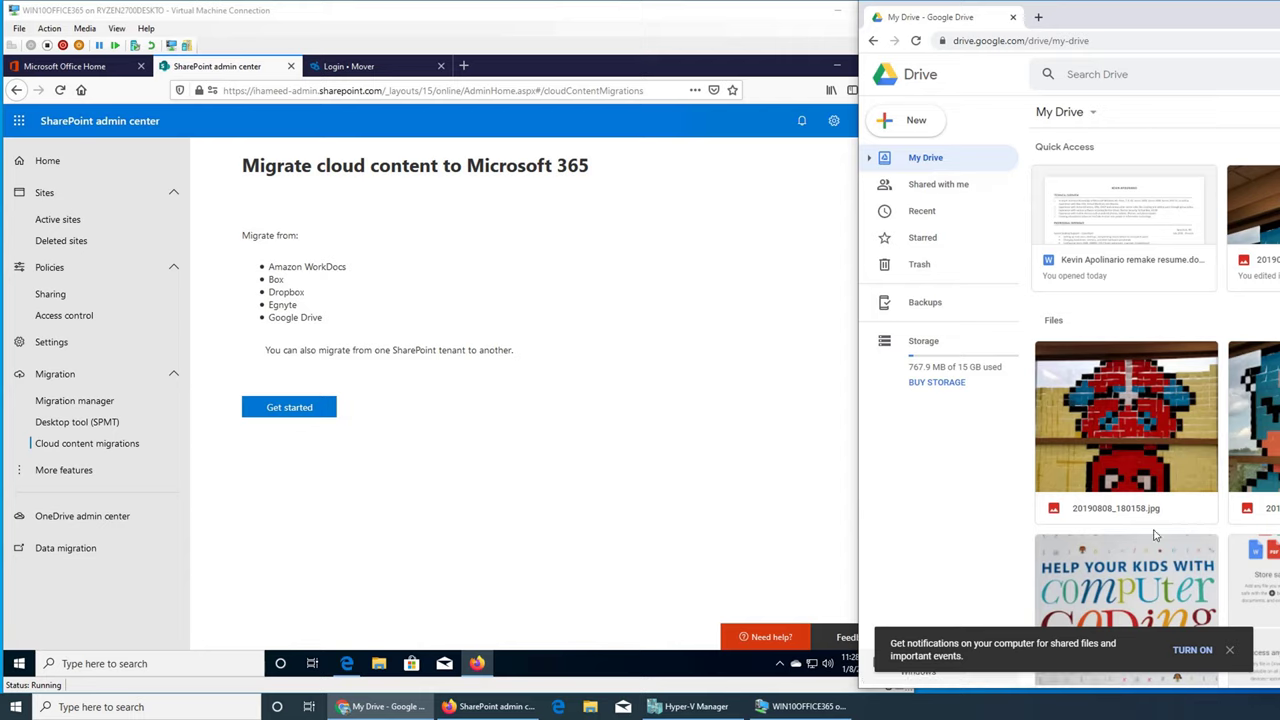
{"action": "scroll", "coordinate": [1188, 489], "scroll_direction": "down", "scroll_amount": 1}
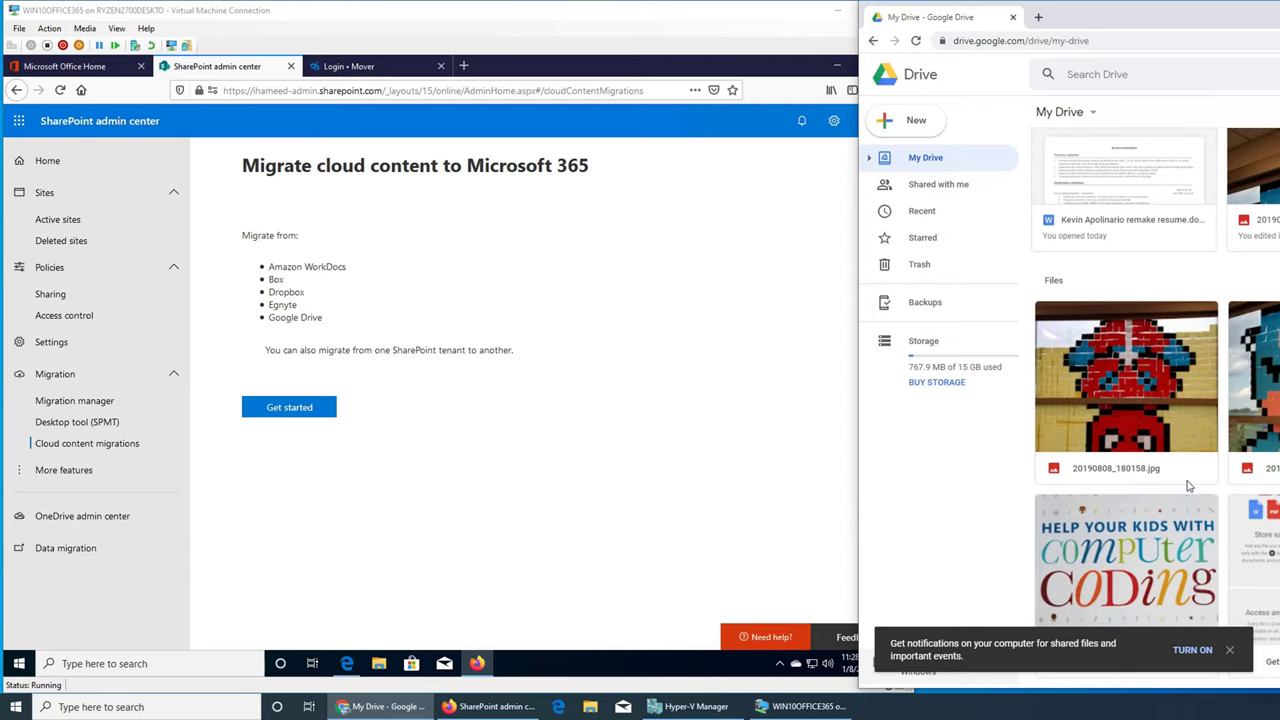
{"action": "left_click", "coordinate": [1230, 650]}
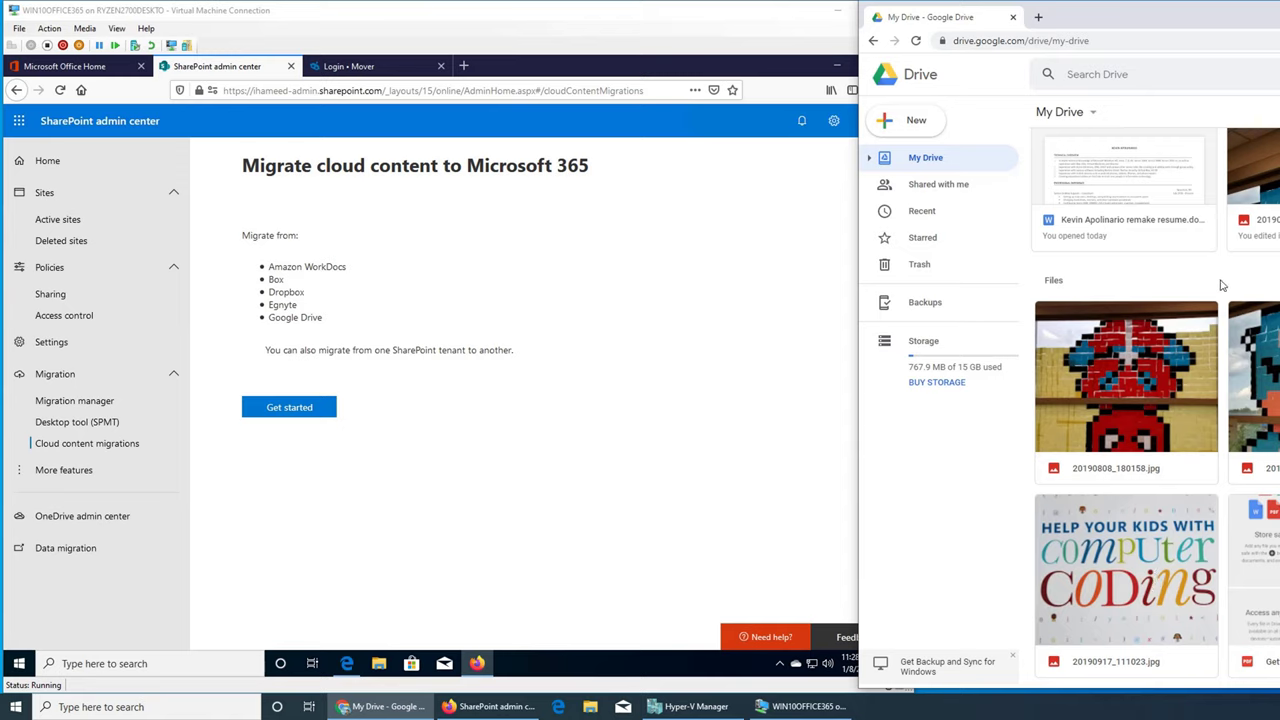
{"action": "scroll", "coordinate": [1218, 285], "scroll_direction": "up", "scroll_amount": 2}
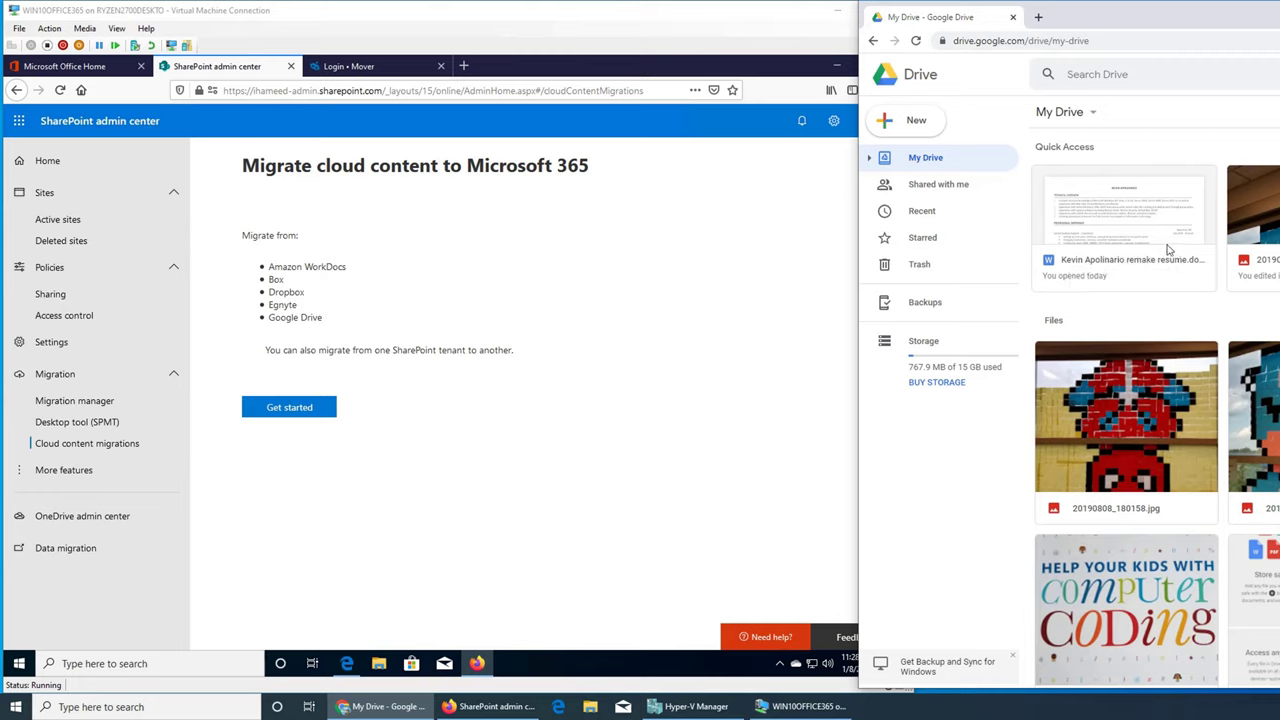
{"action": "left_click", "coordinate": [873, 40]}
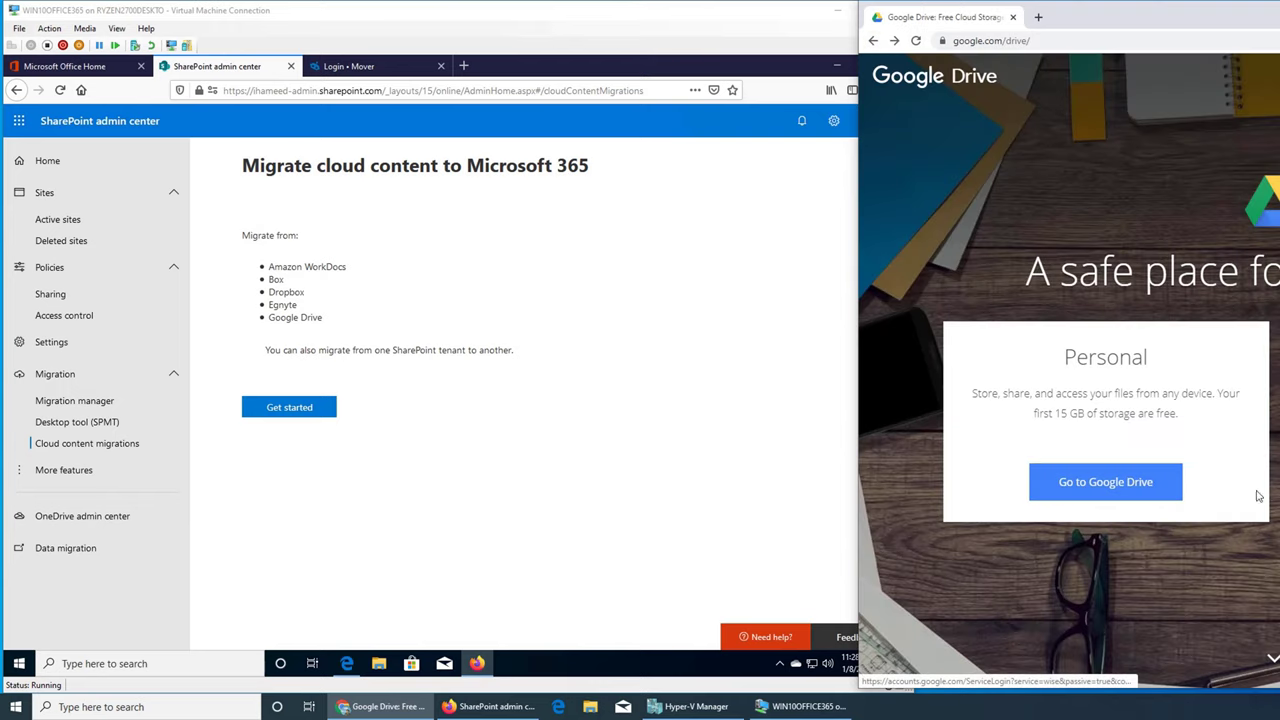
View the Drive Enterprise page, go back, and drag the browser window out of its snapped position.
{"action": "left_click", "coordinate": [1272, 657]}
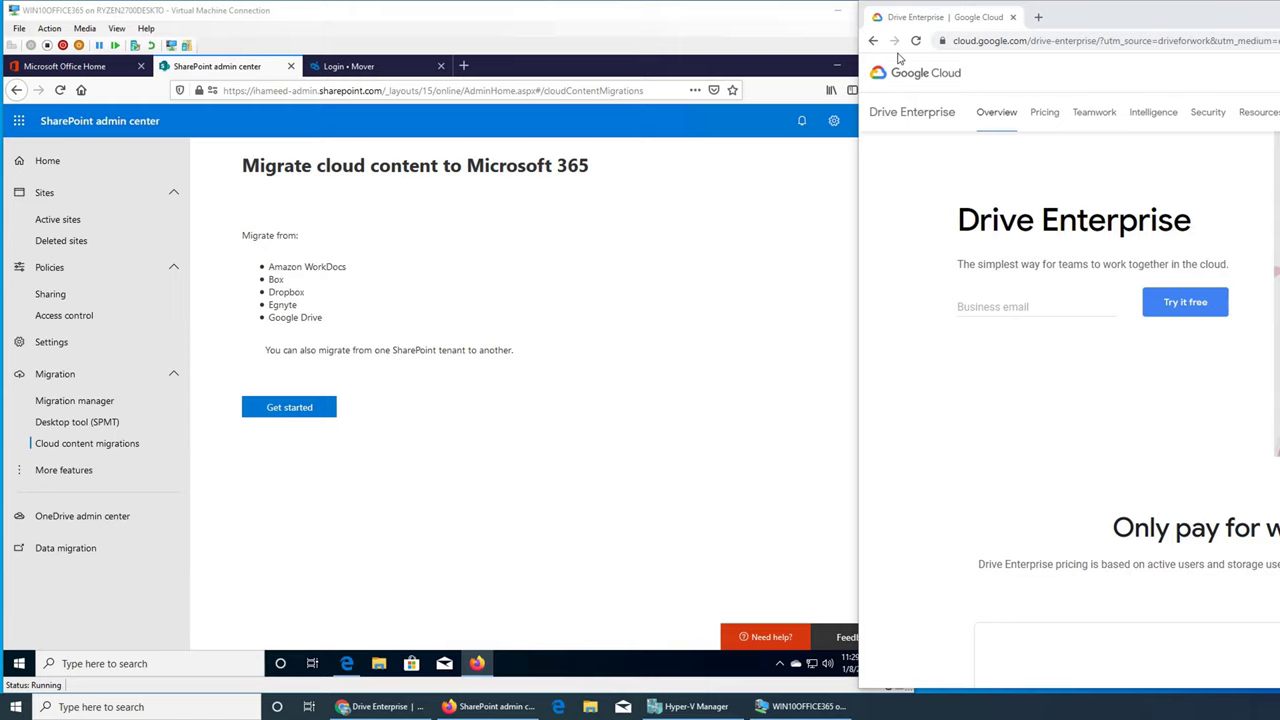
{"action": "left_click", "coordinate": [873, 40]}
{"action": "left_click_drag", "start_coordinate": [877, 18], "coordinate": [1139, 16]}
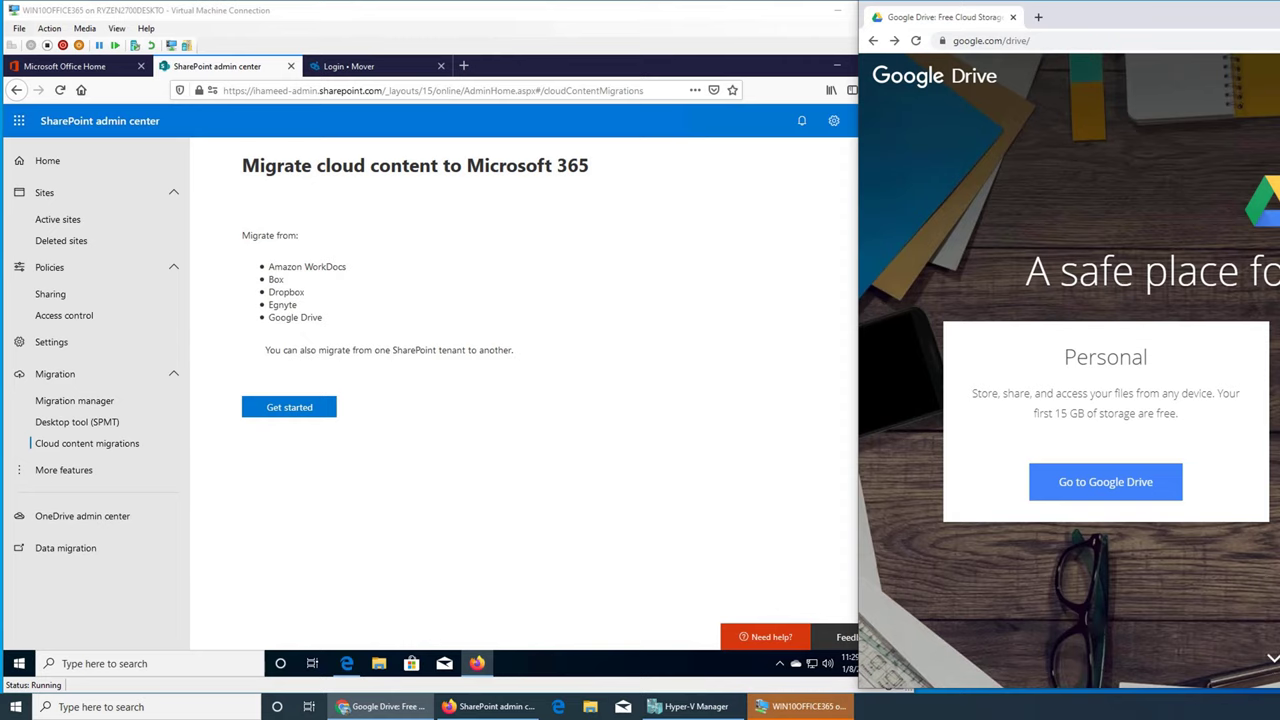
Minimize the Google Drive window and open More features in the SharePoint admin navigation.
{"action": "left_click", "coordinate": [380, 706]}
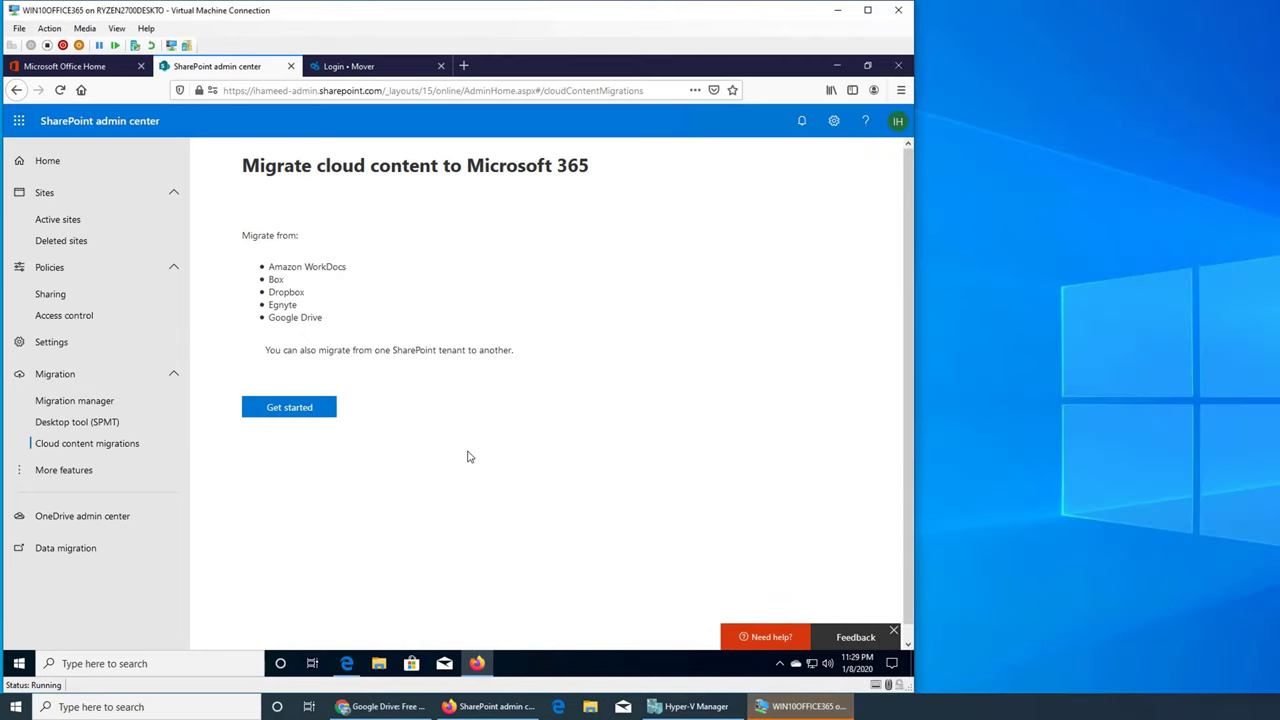
{"action": "left_click", "coordinate": [50, 469]}
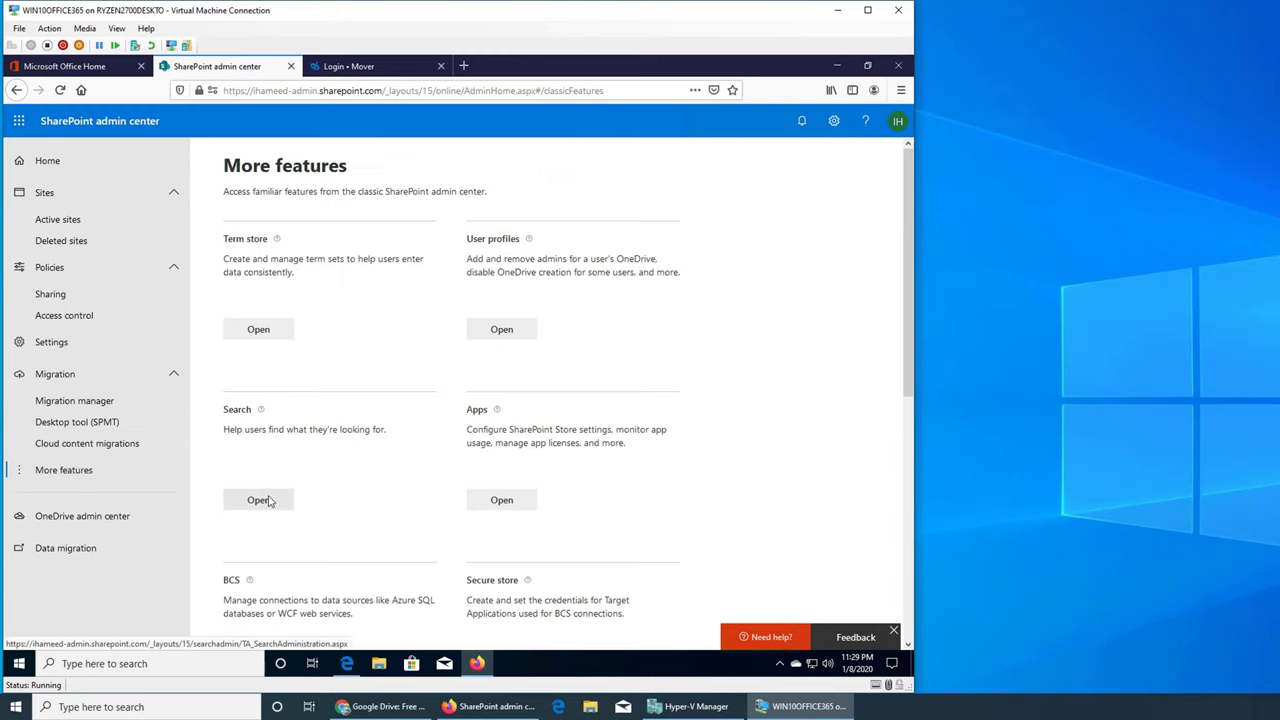